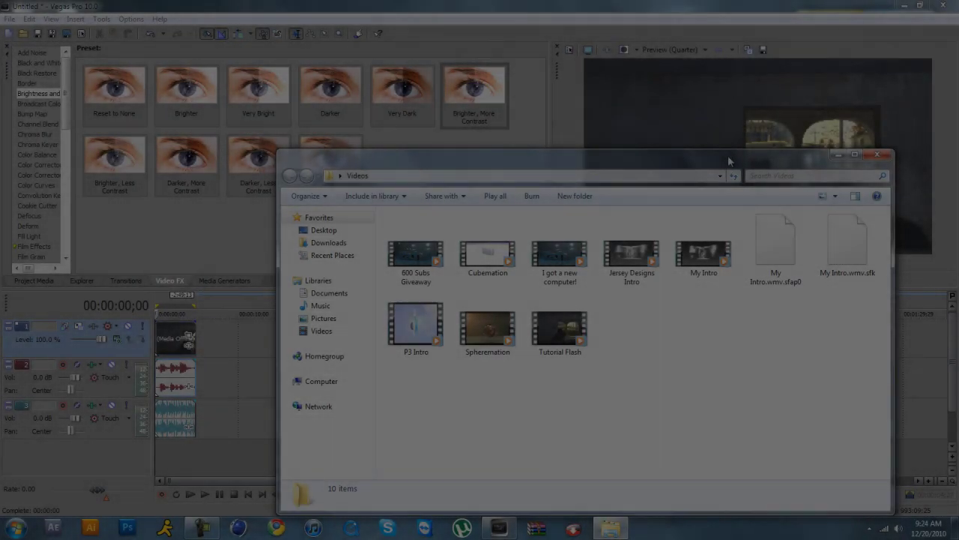
- Drag the Videos folder window up and left so all ten clips show
drag(727, 155, 585, 116)
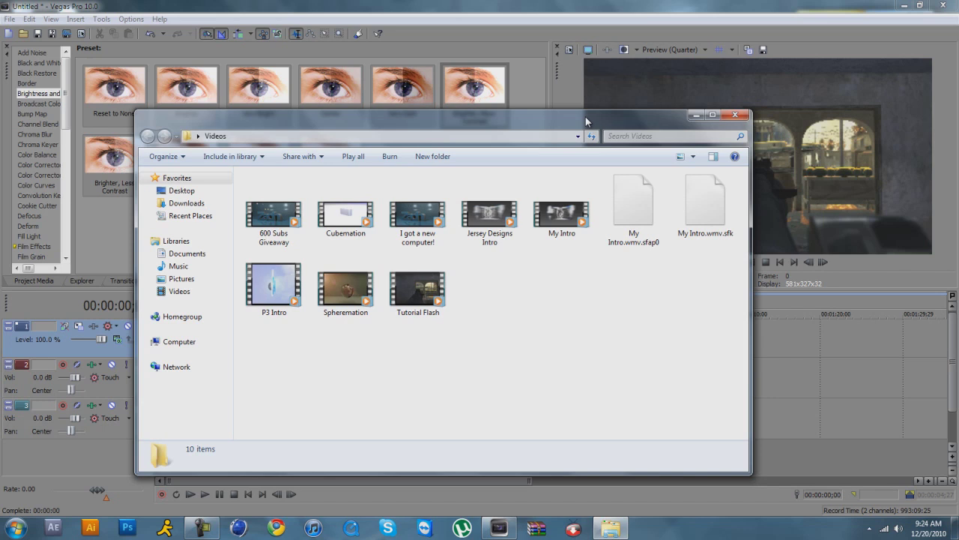
- Open Tutorial Flash in Media Player, accepting Recommended first-run settings
click(420, 282)
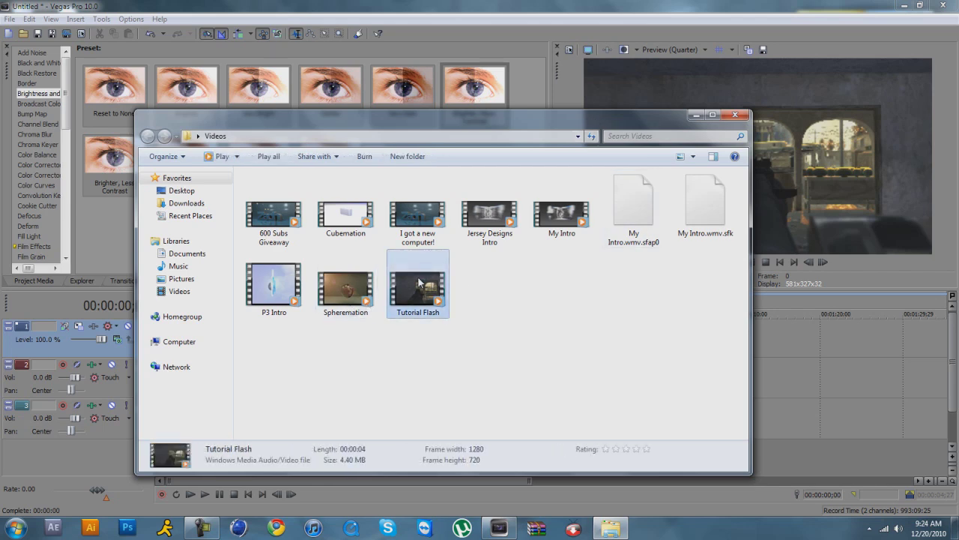
double_click(420, 279)
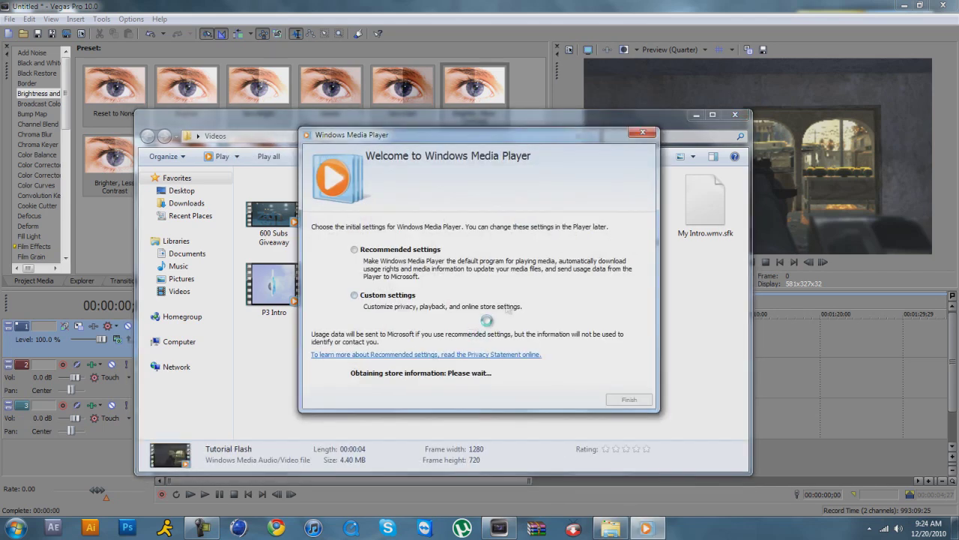
click(354, 250)
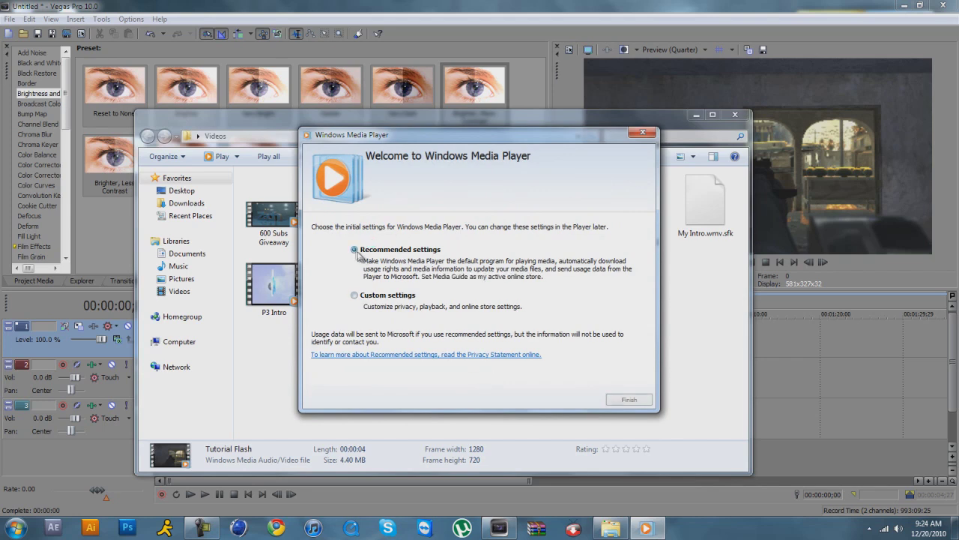
click(617, 401)
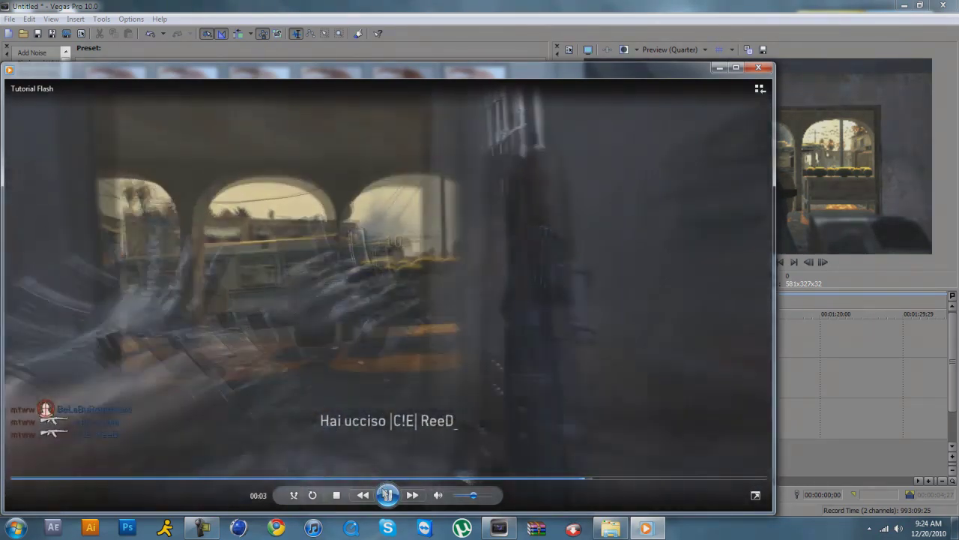
- Watch the Tutorial Flash clip, pausing, rewinding and resuming playback
click(387, 495)
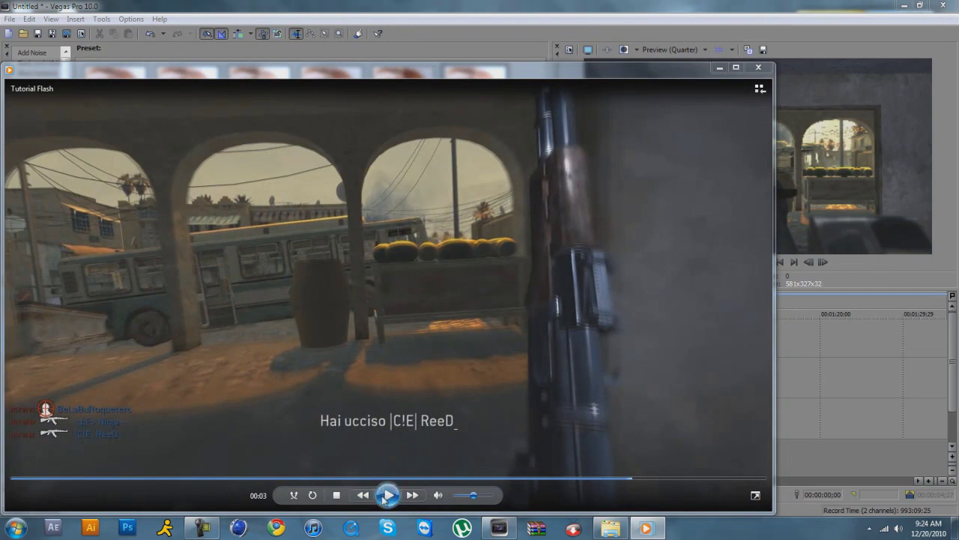
drag(370, 499, 365, 496)
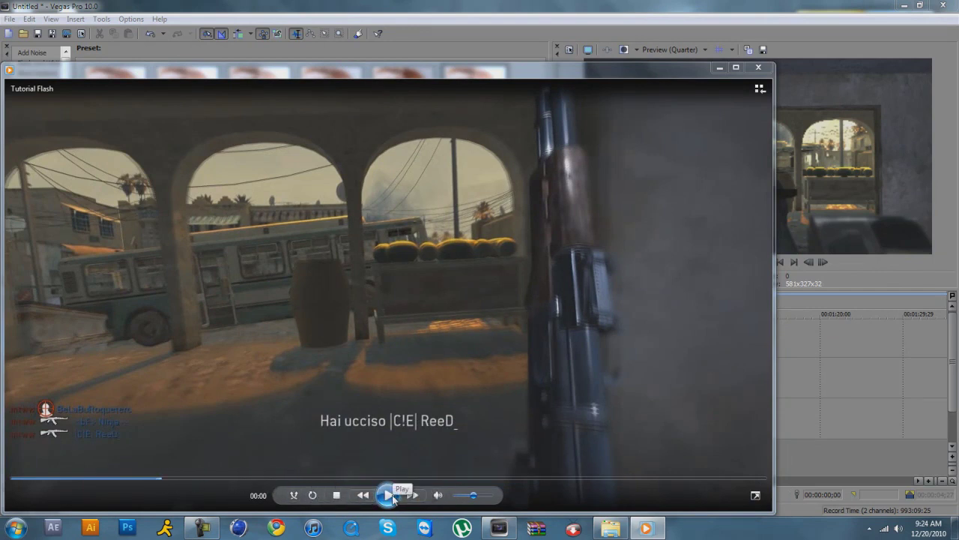
click(387, 496)
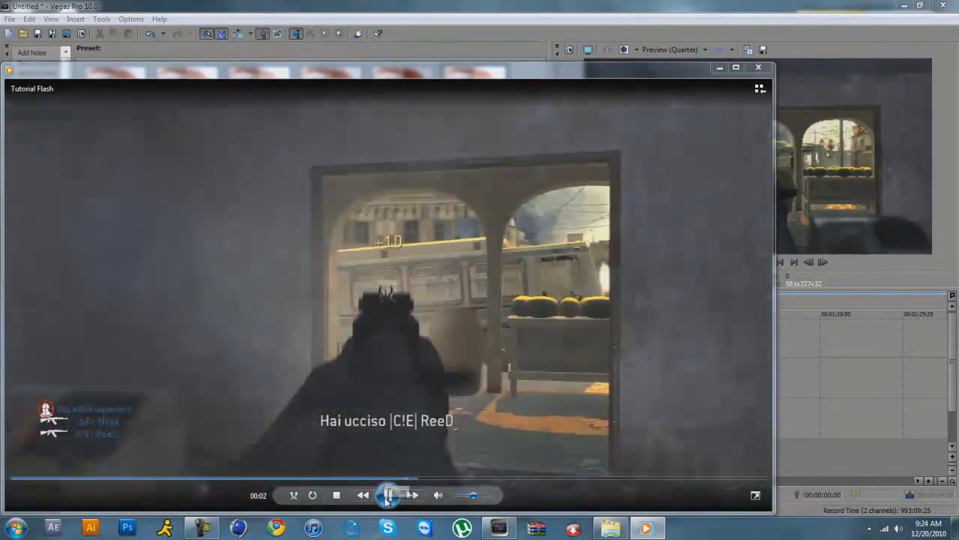
click(387, 498)
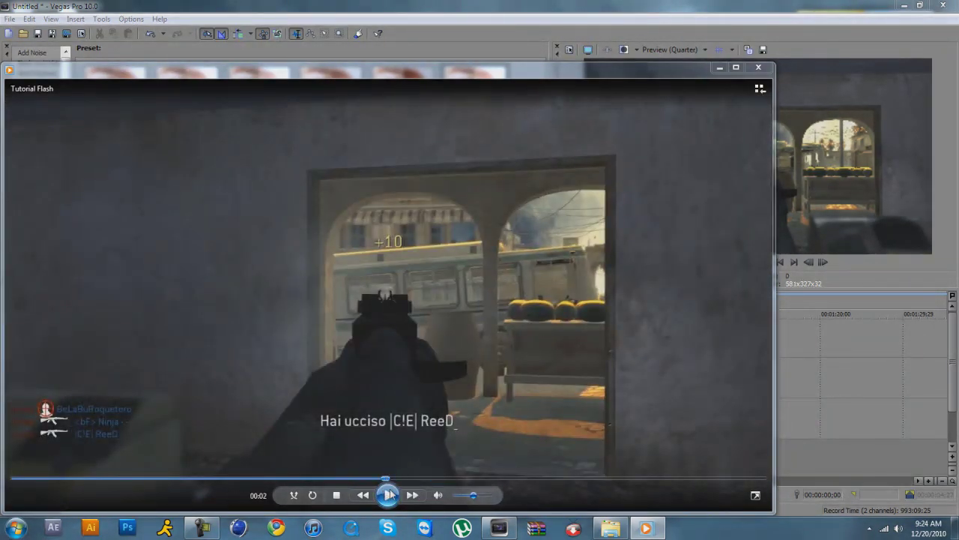
click(388, 496)
click(389, 496)
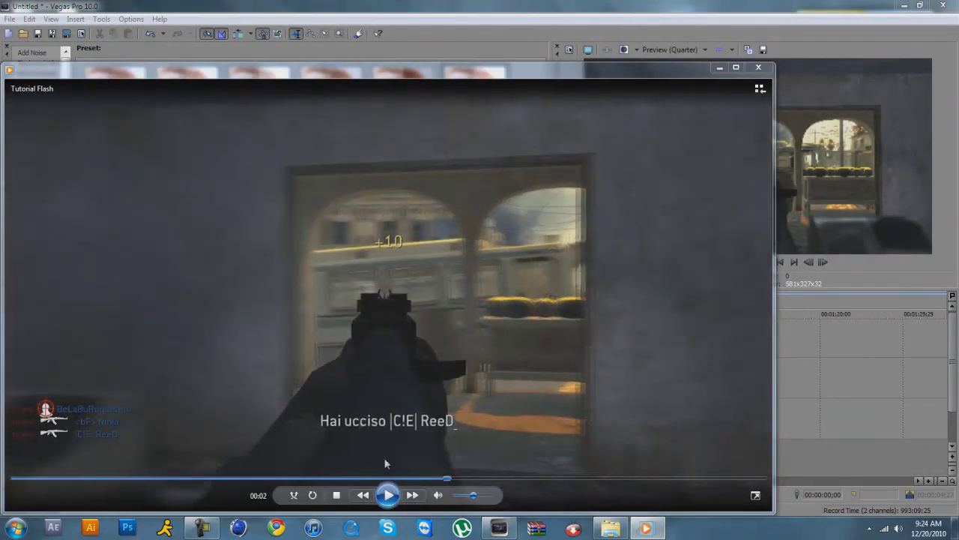
- Close Media Player and the Videos folder to return to Vegas
click(758, 69)
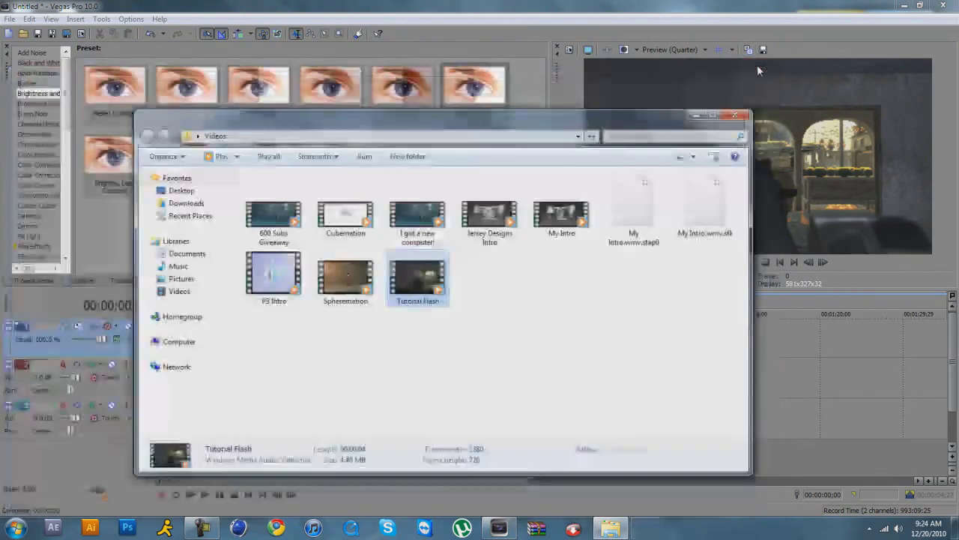
click(733, 112)
scroll(196, 338, up, 4)
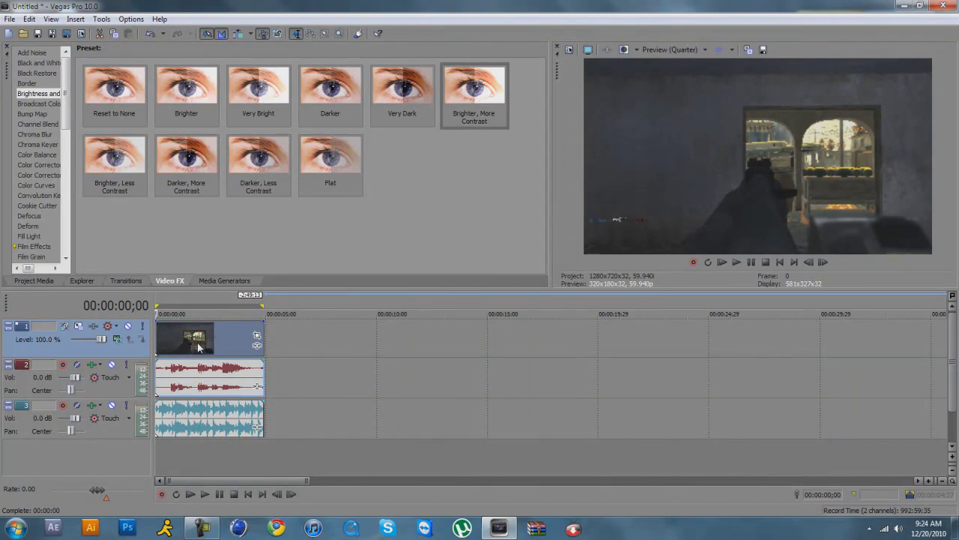
- Put the playhead at 3;00, then step frame by frame to the 00:00:02;04 sync point
click(223, 349)
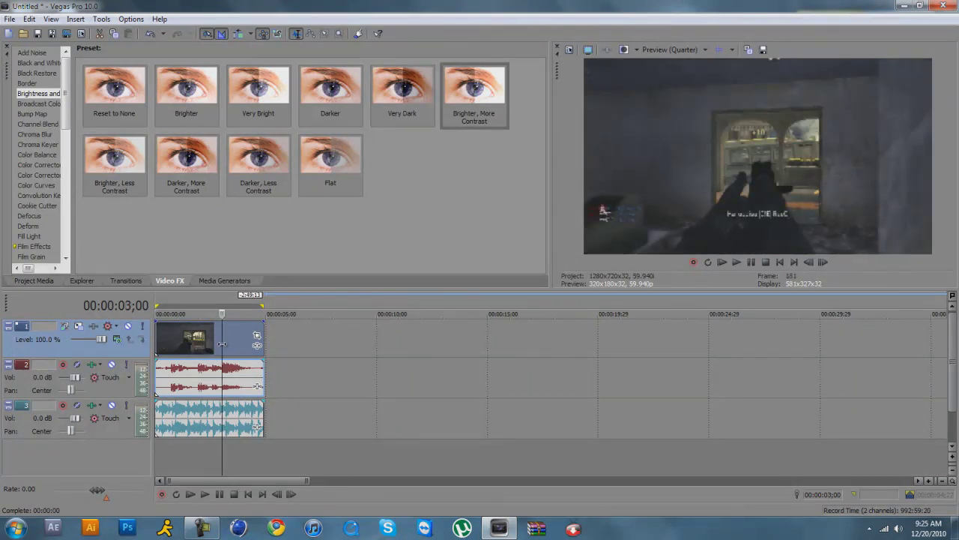
key(Left)
key(Left)
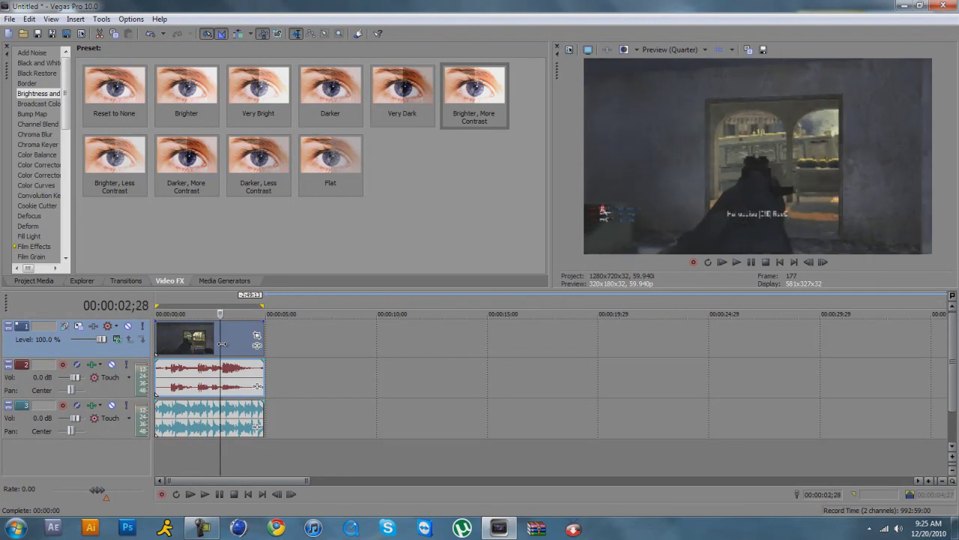
key(Left)
key(Left)
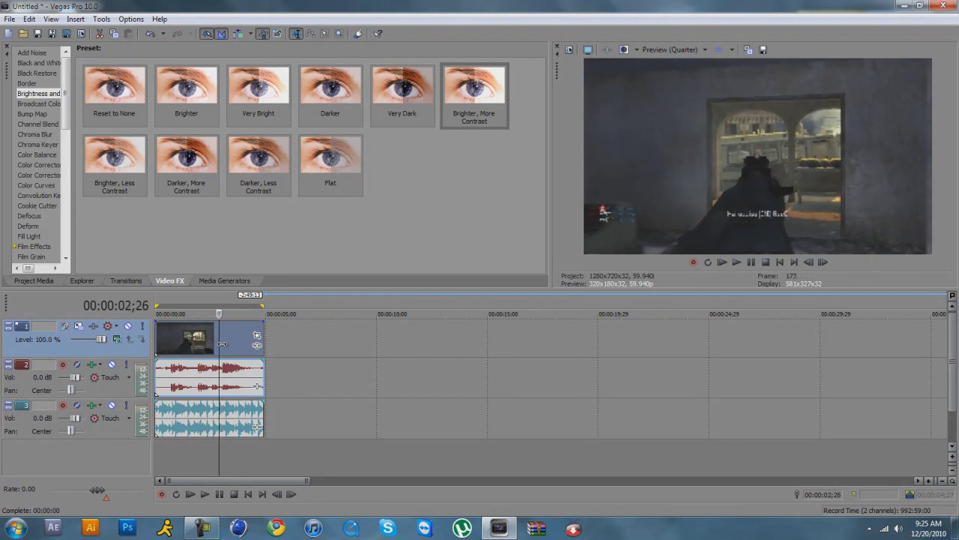
key(Left)
key(Left)
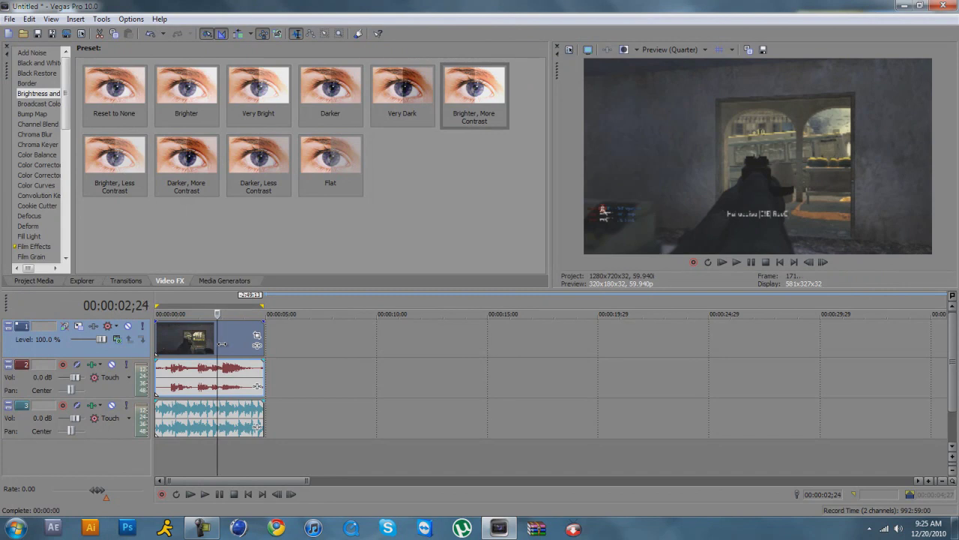
key(Left)
key(Left)
key(Left)
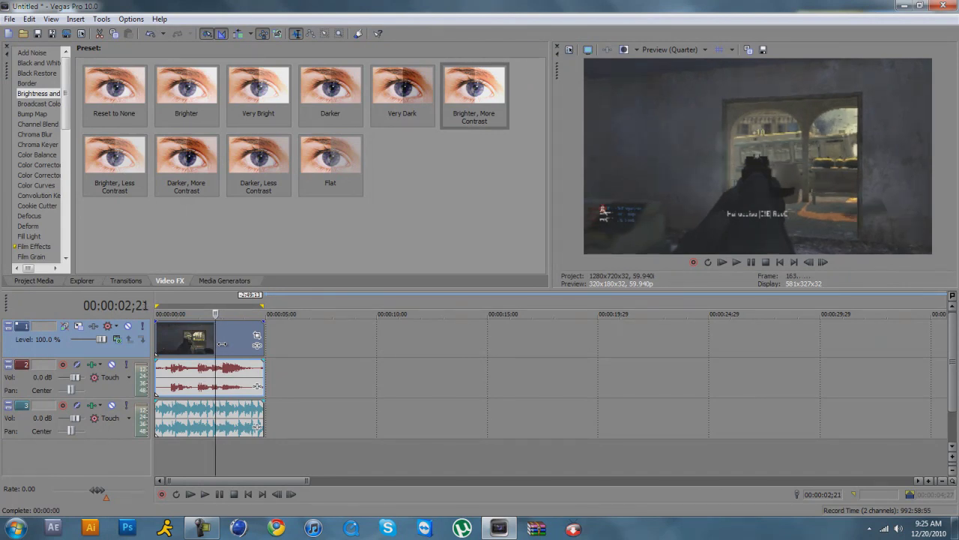
key(Left)
key(Left)
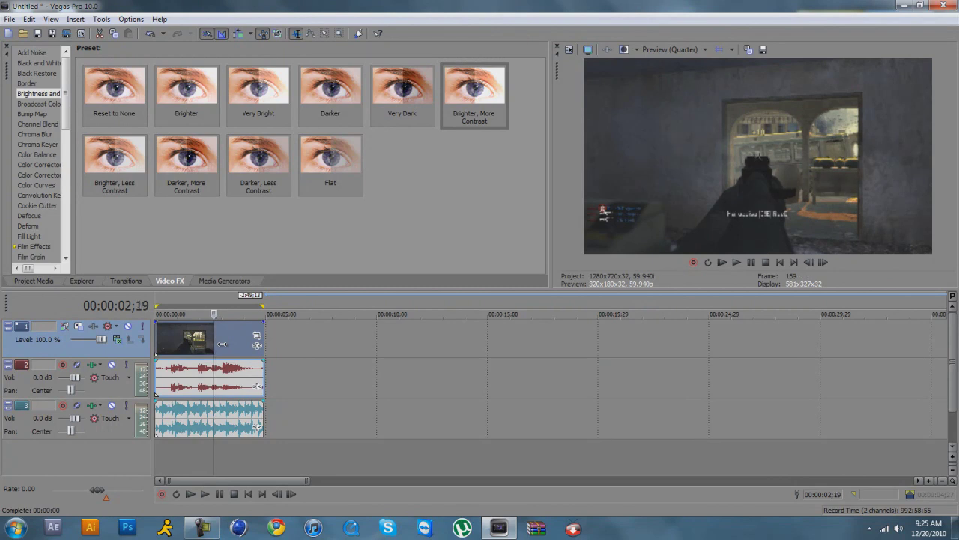
key(Left)
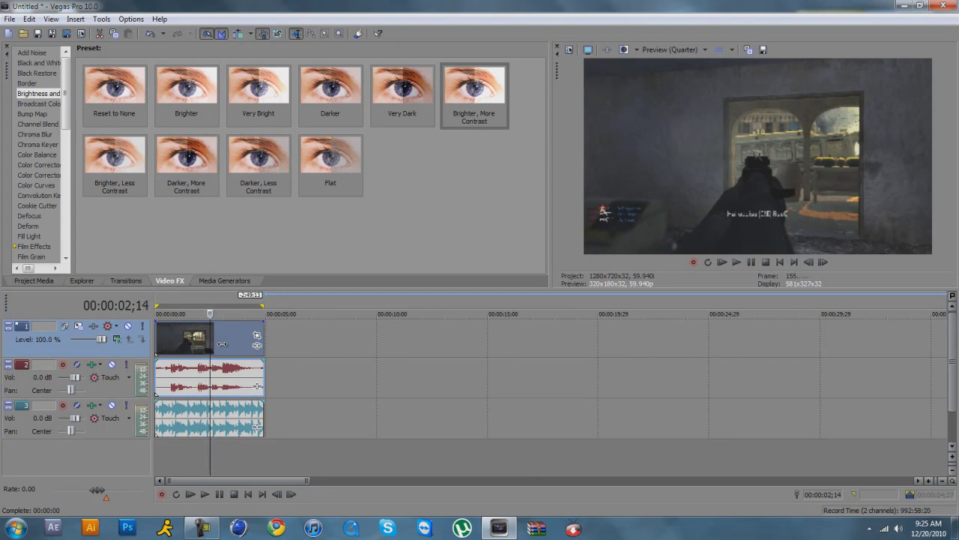
key(Left)
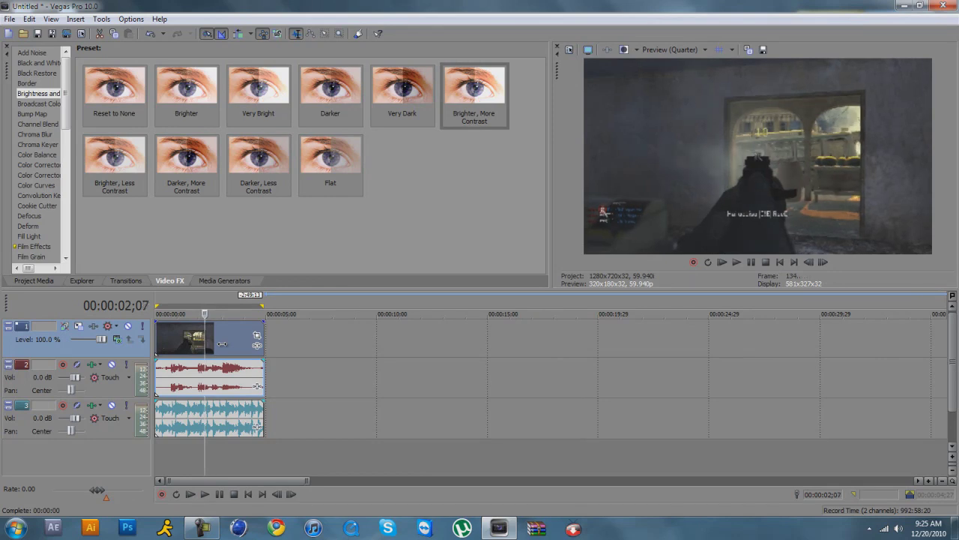
key(Left)
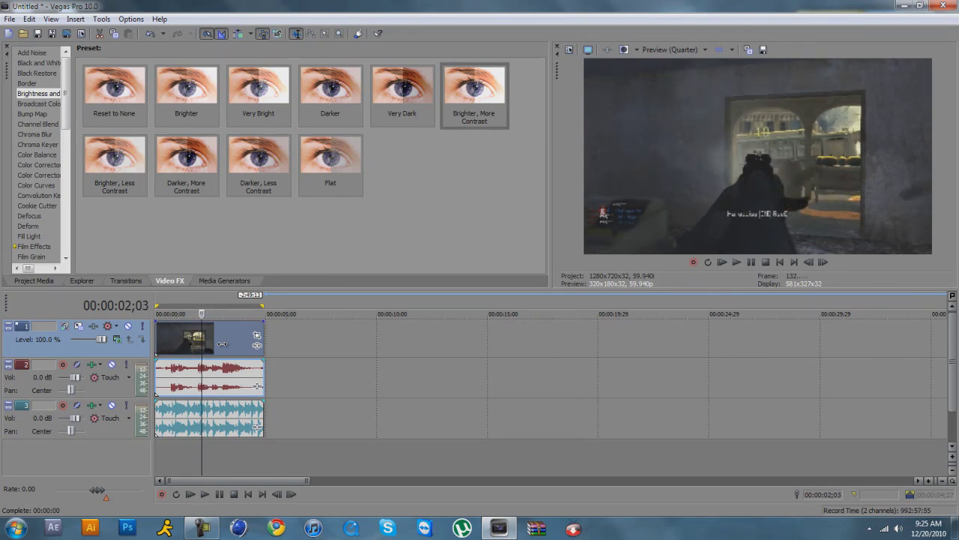
key(Left)
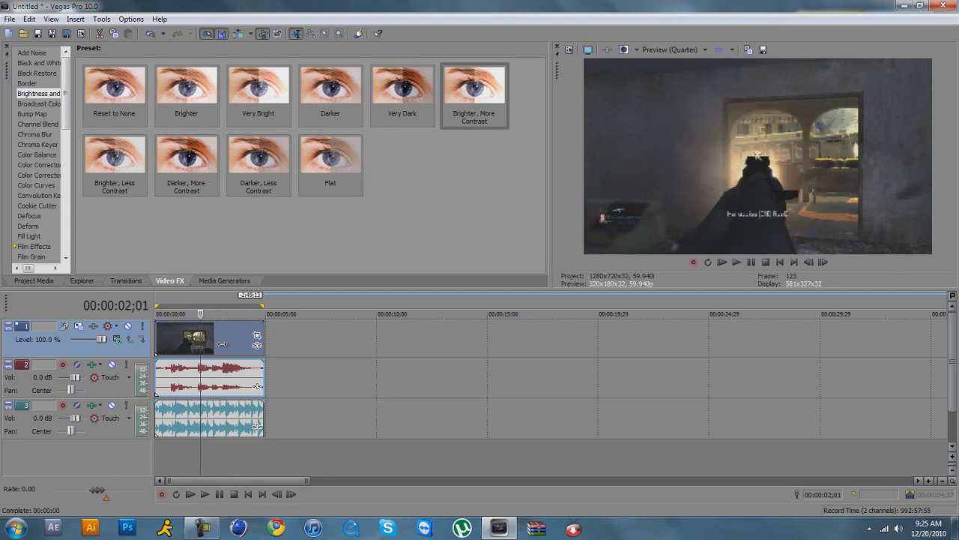
key(Right)
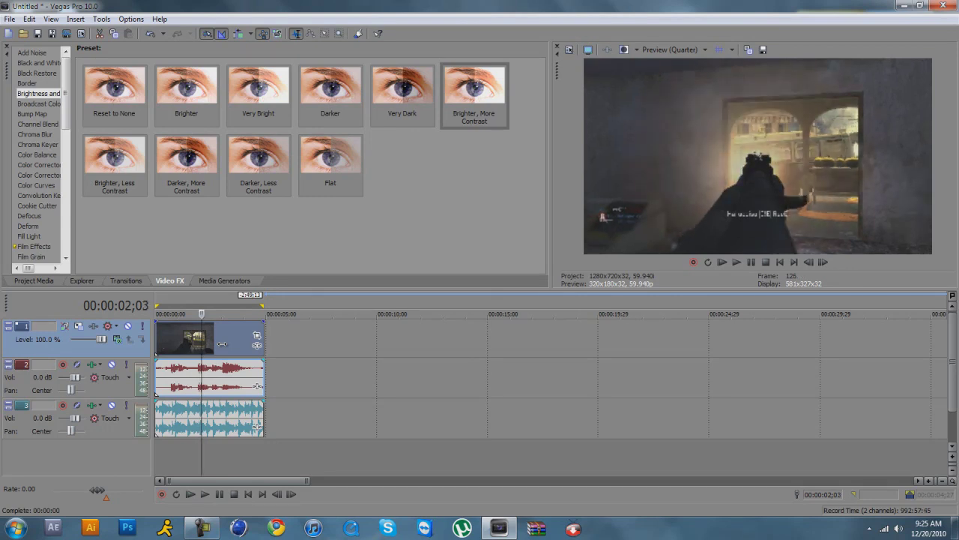
key(Right)
key(Right)
key(Left)
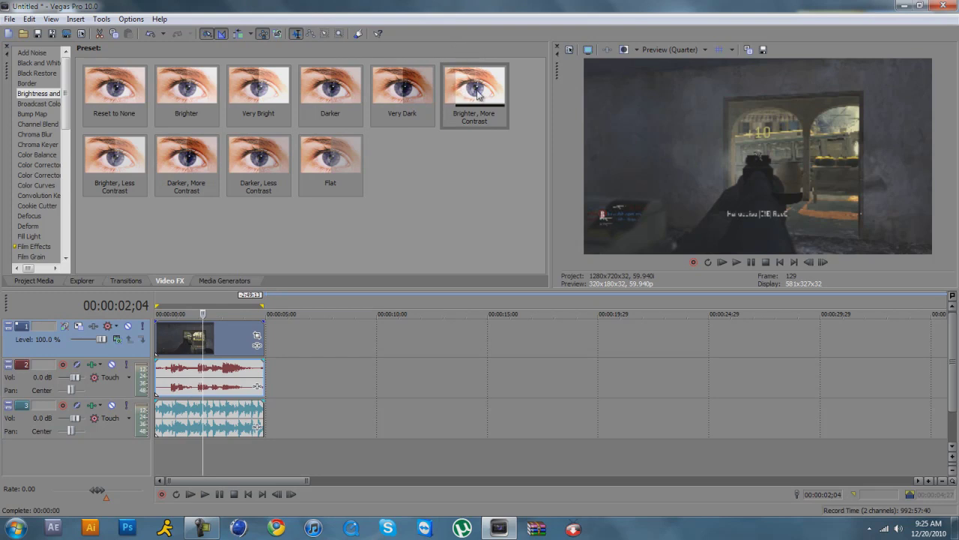
- Apply the Brighter, More Contrast preset to the clip with a peak keyframe at 2;06
mouse_move(474, 90)
mouse_move(474, 93)
mouse_down()
mouse_move(208, 356)
mouse_move(220, 347)
mouse_up()
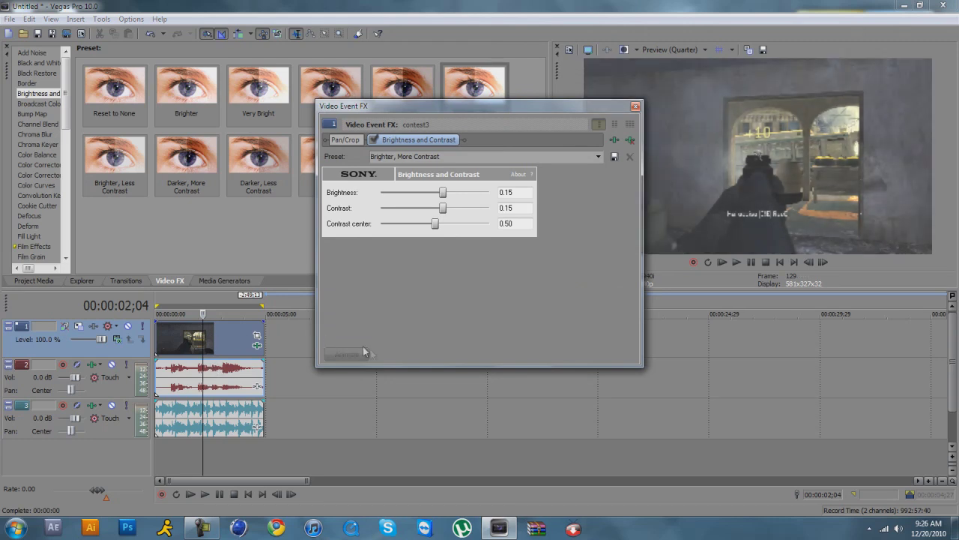
click(363, 354)
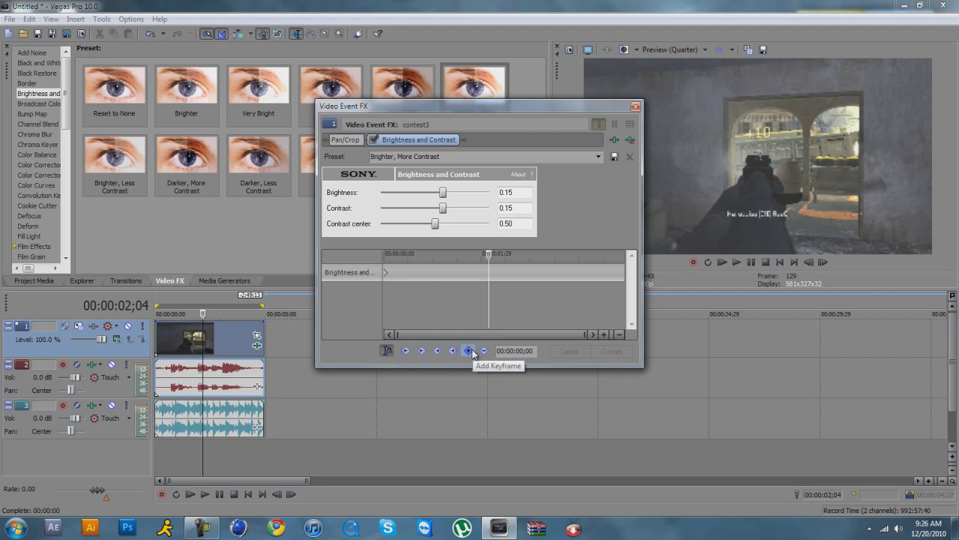
drag(485, 258, 489, 257)
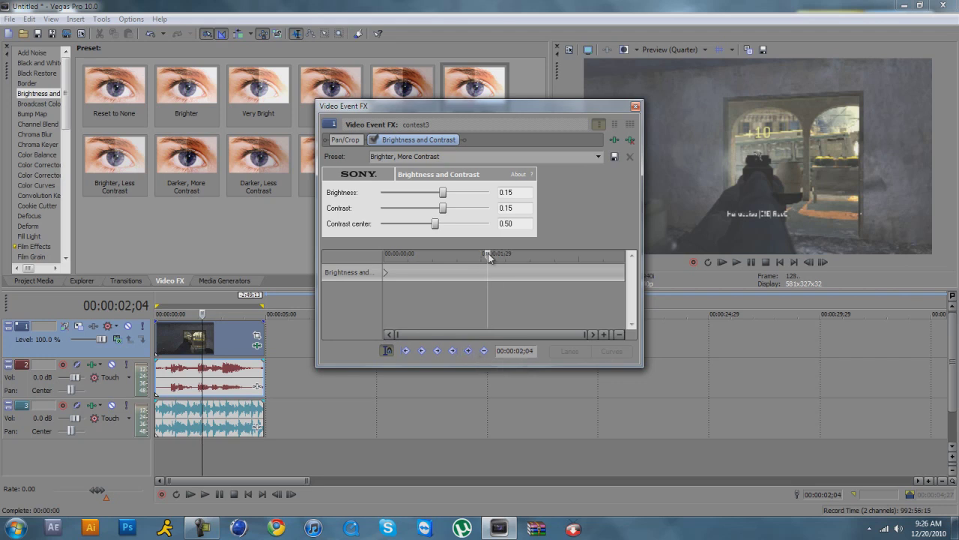
click(204, 469)
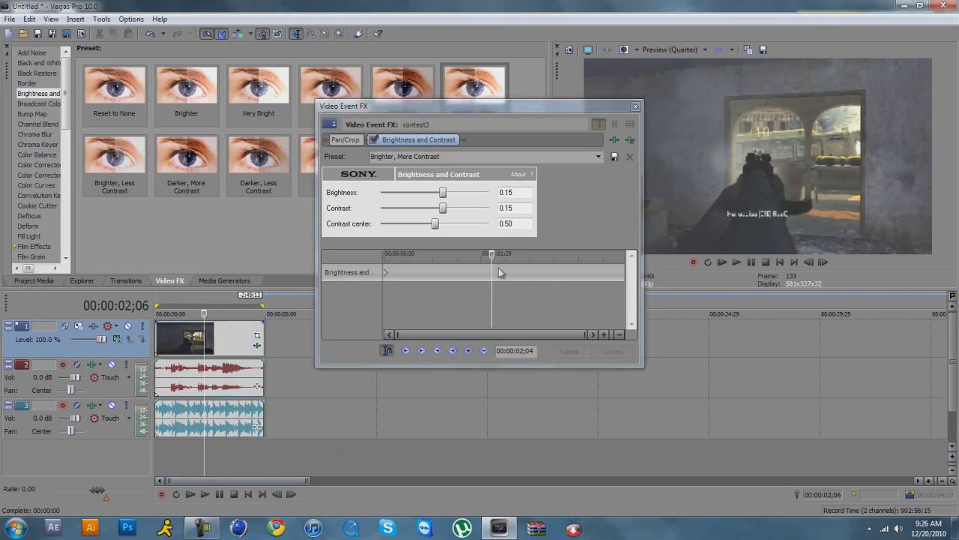
click(471, 350)
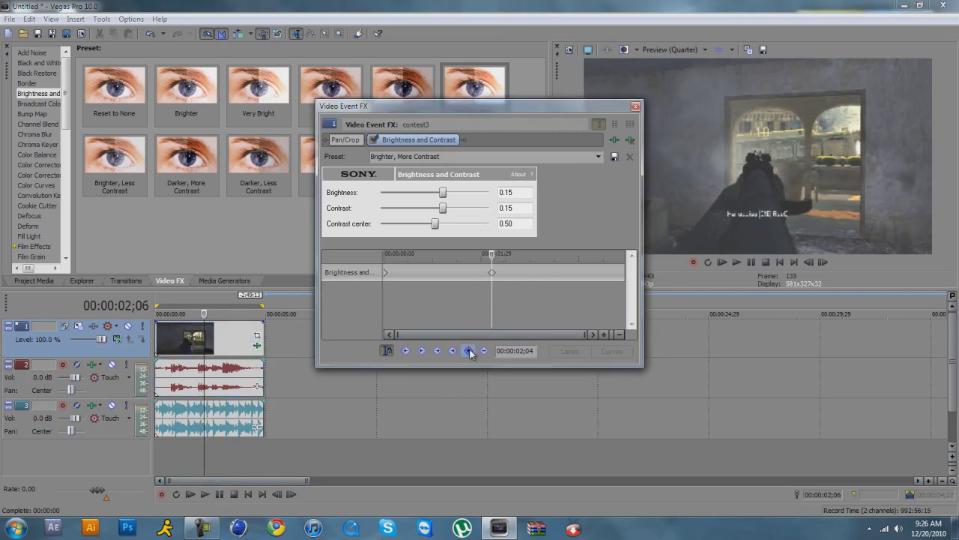
- Add a keyframe at 2;04 with Brightness and Contrast set to 0
click(487, 259)
click(492, 258)
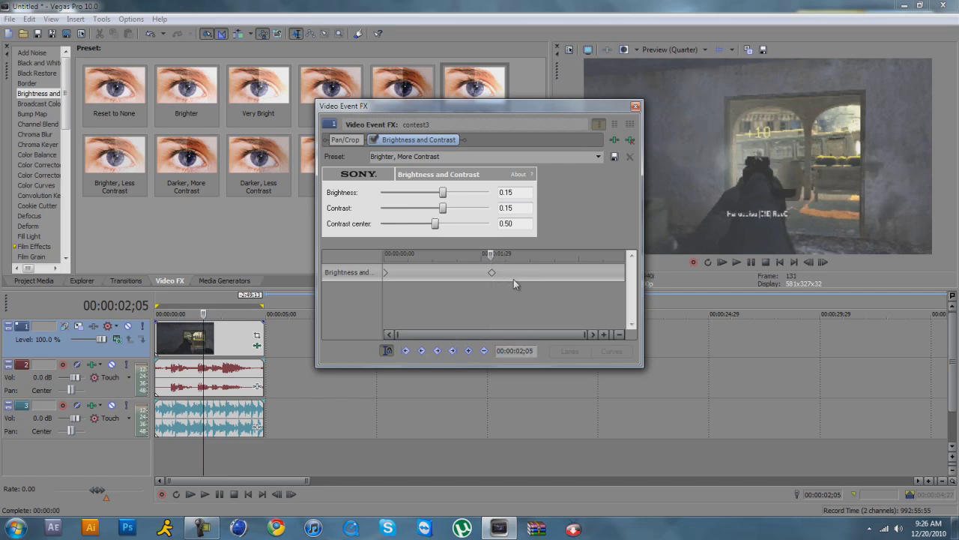
double_click(492, 273)
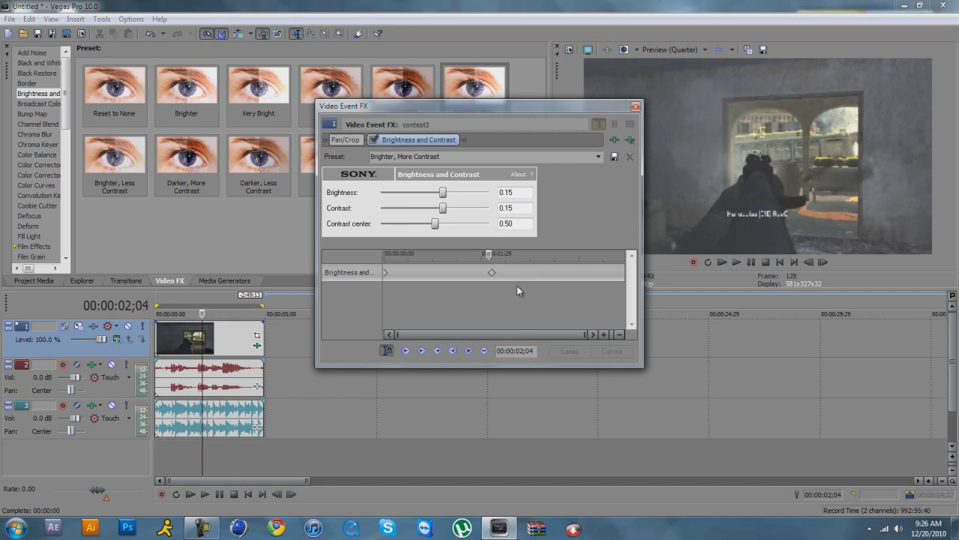
double_click(514, 193)
text(0)
double_click(516, 208)
text(0)
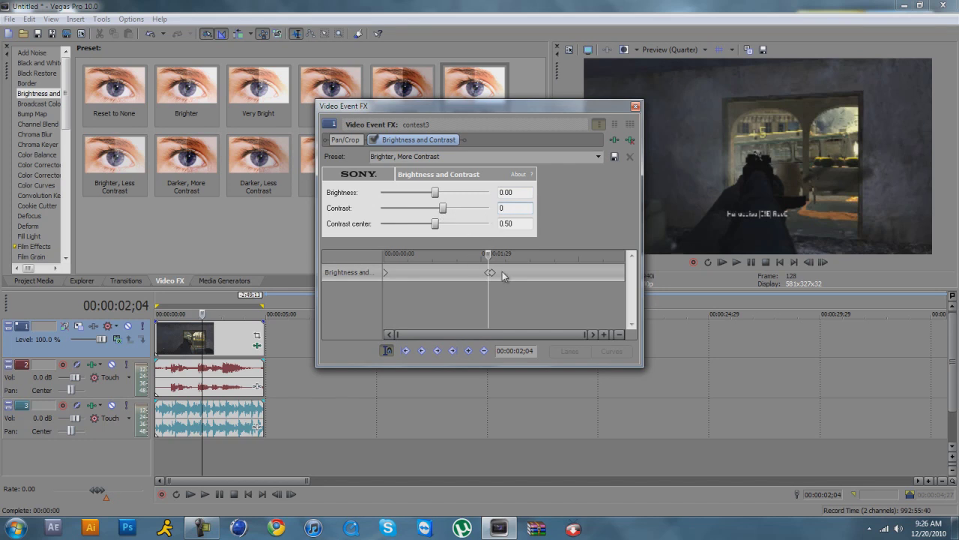
- Set Brightness and Contrast to 0 at the starting 0;00 keyframe
click(387, 268)
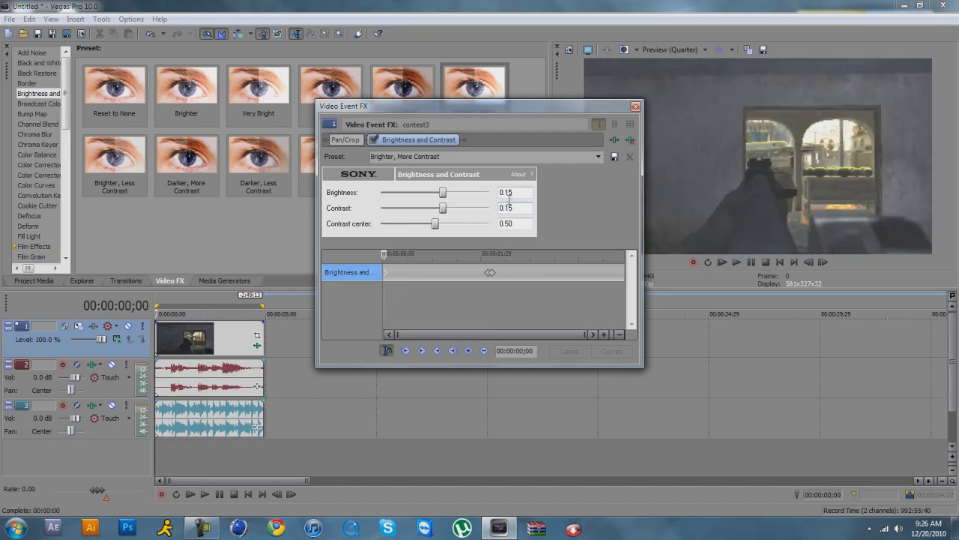
double_click(514, 192)
text(0)
key(Tab)
text(0)
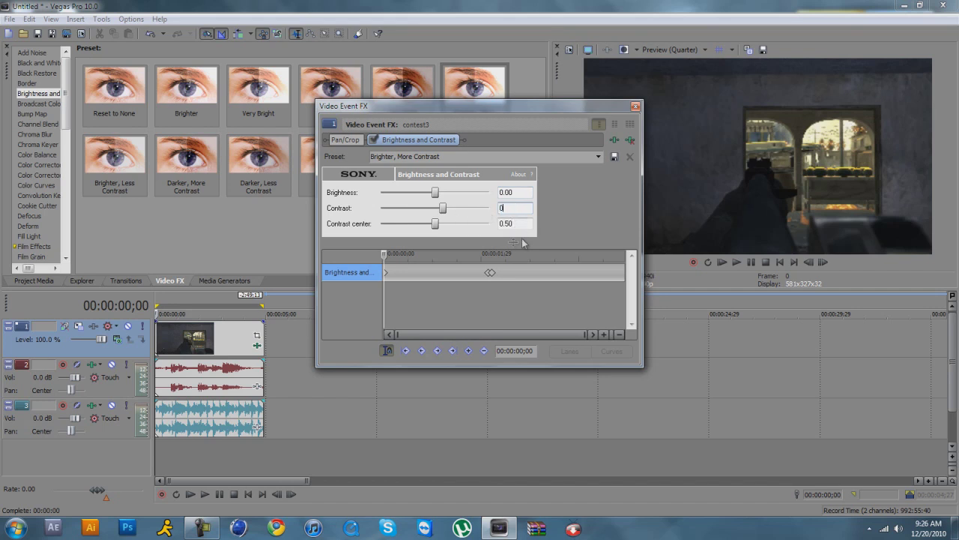
- Add a keyframe at 3;00 with Brightness and Contrast set to 0
click(528, 259)
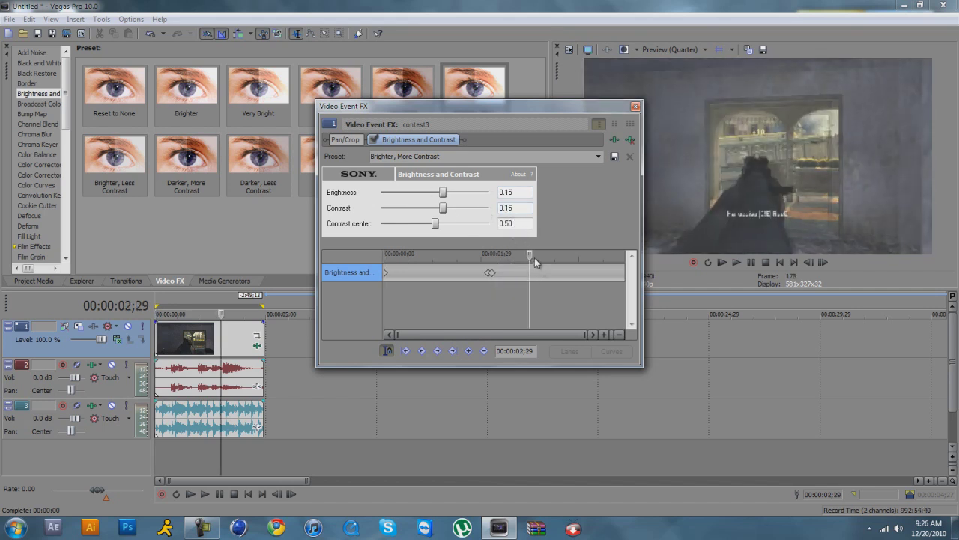
key(Right)
double_click(507, 192)
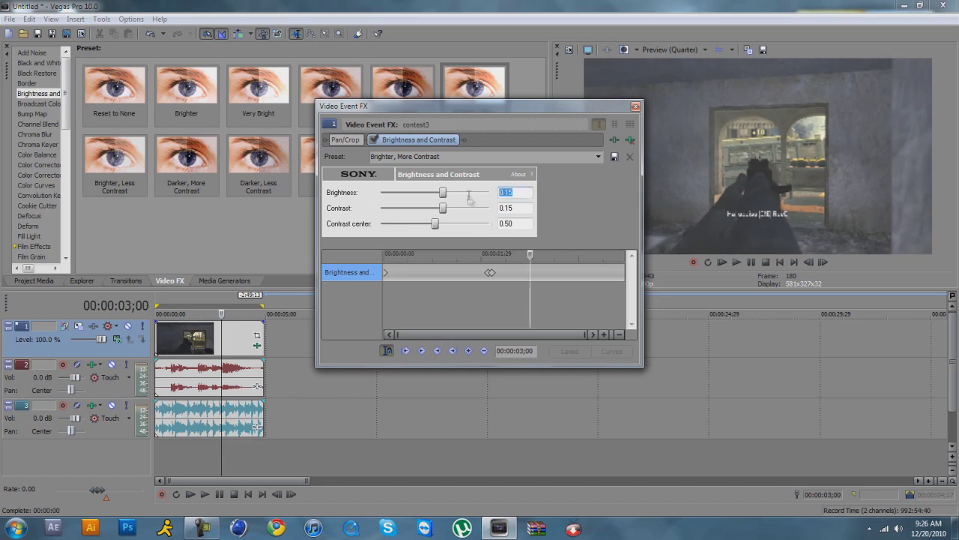
text(0)
key(Tab)
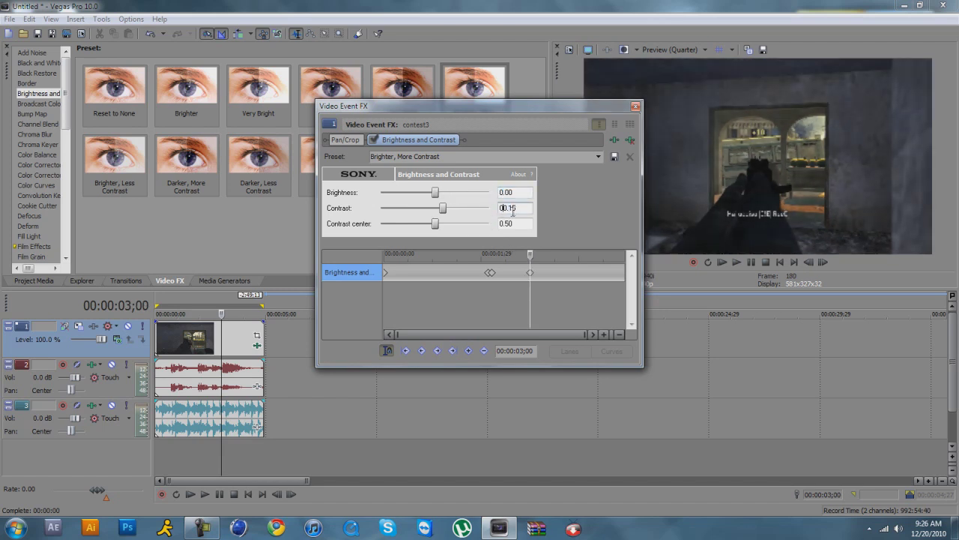
text(0)
- Confirm the 0.15 peak at 2;06, close the effect, and open Event Pan/Crop
click(489, 271)
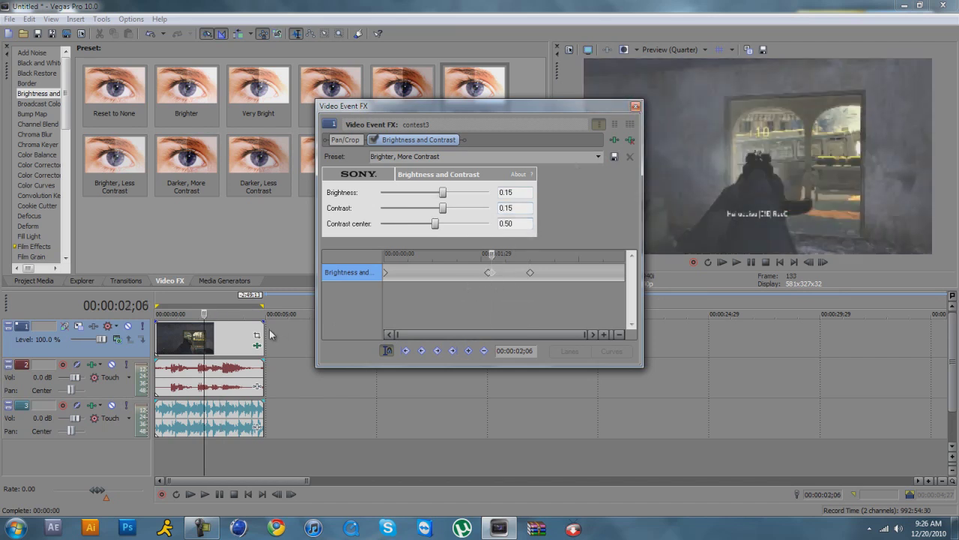
click(636, 107)
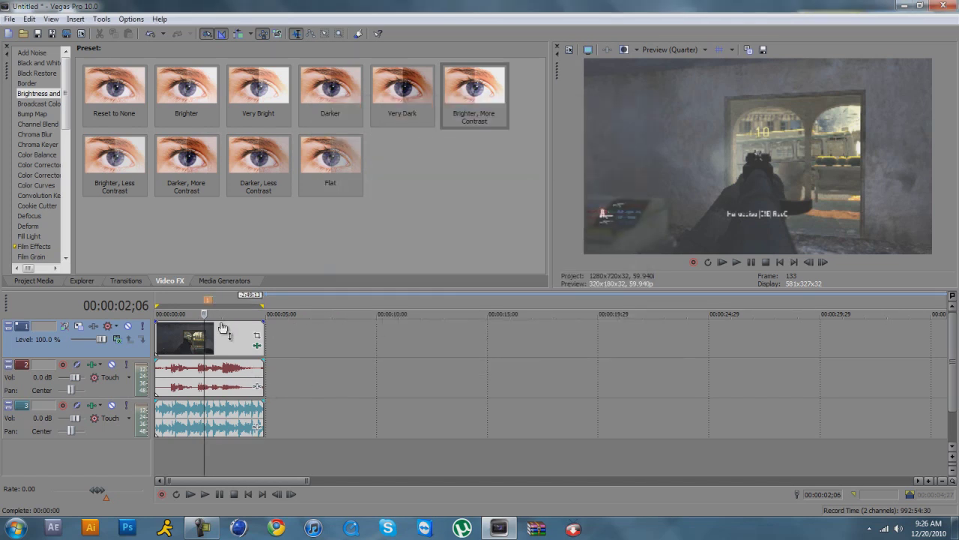
click(257, 335)
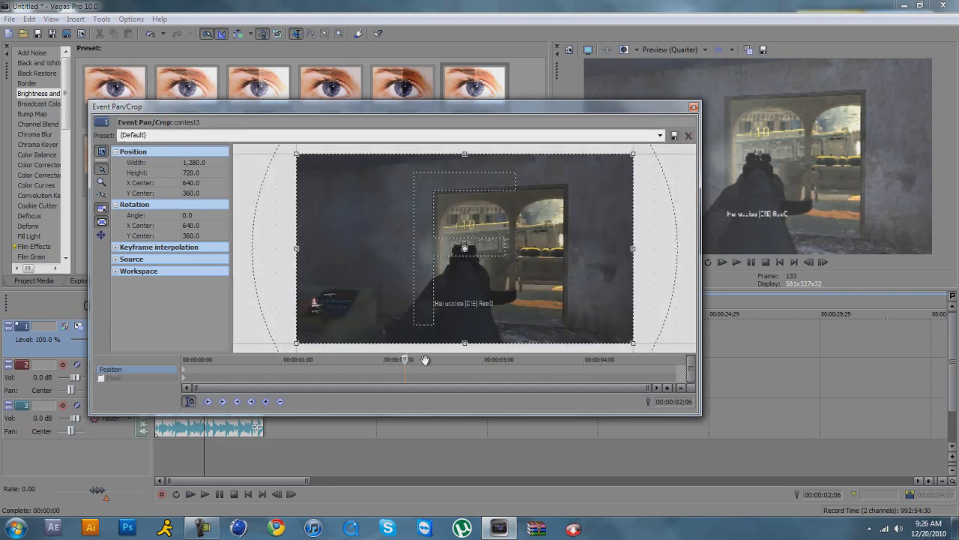
- Undo an accidental crop nudge and park the Pan/Crop cursor at 2;06
key(Left)
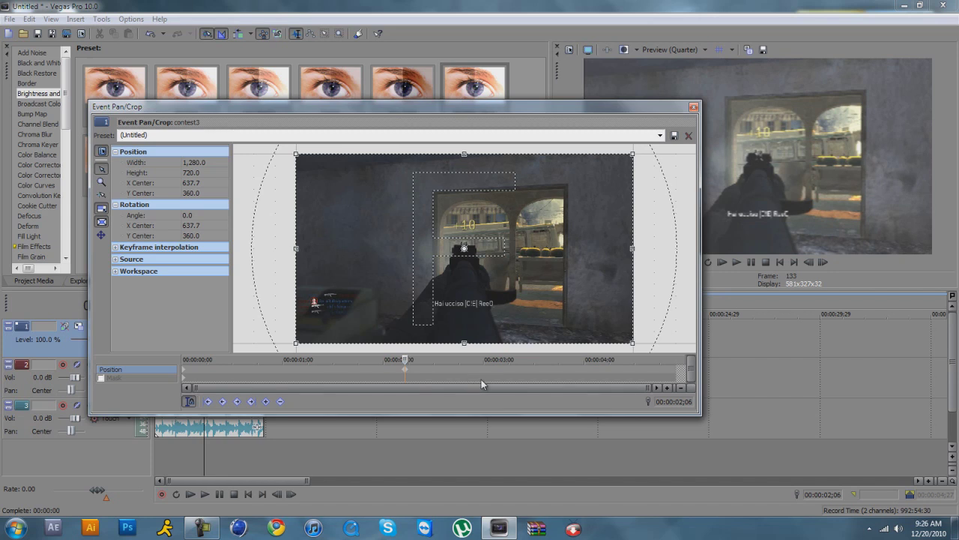
key(ctrl+z)
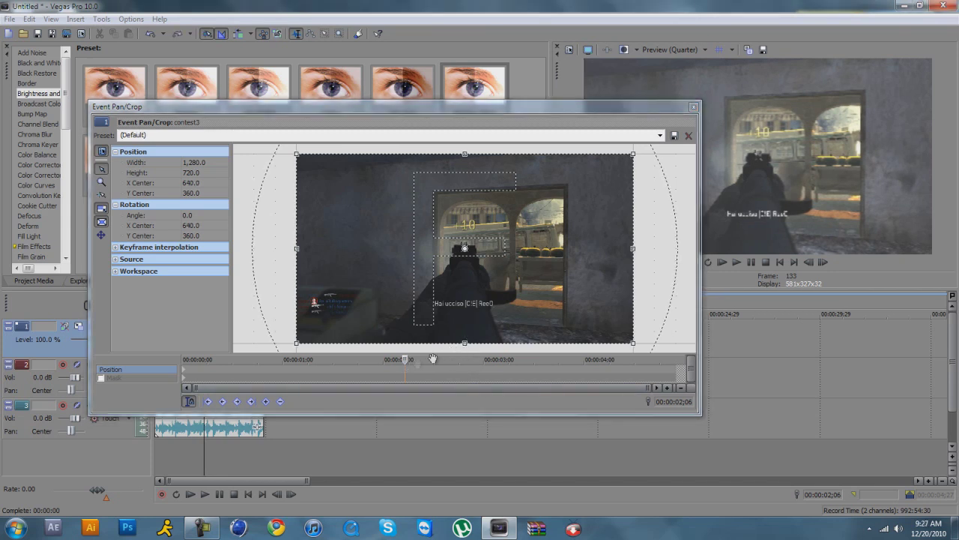
click(405, 360)
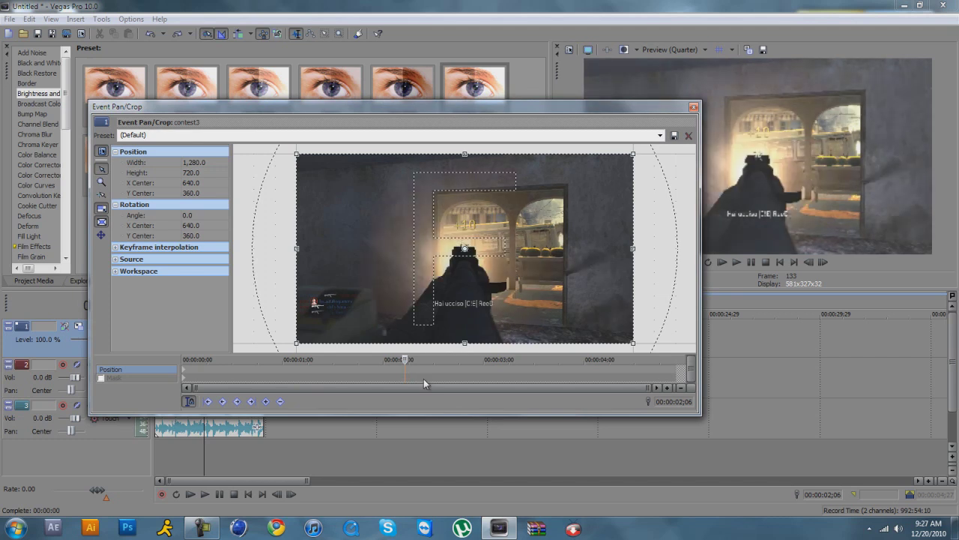
key(Left)
key(Right)
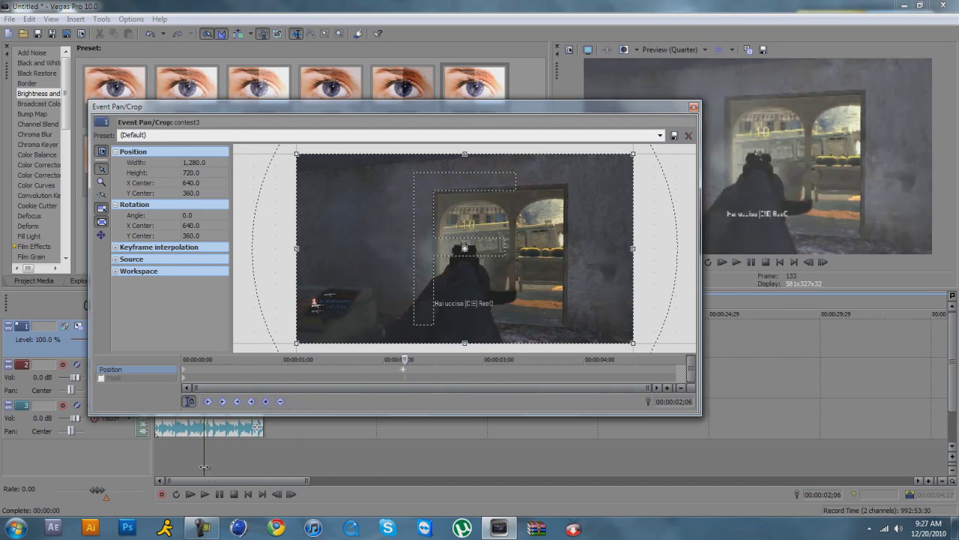
click(204, 470)
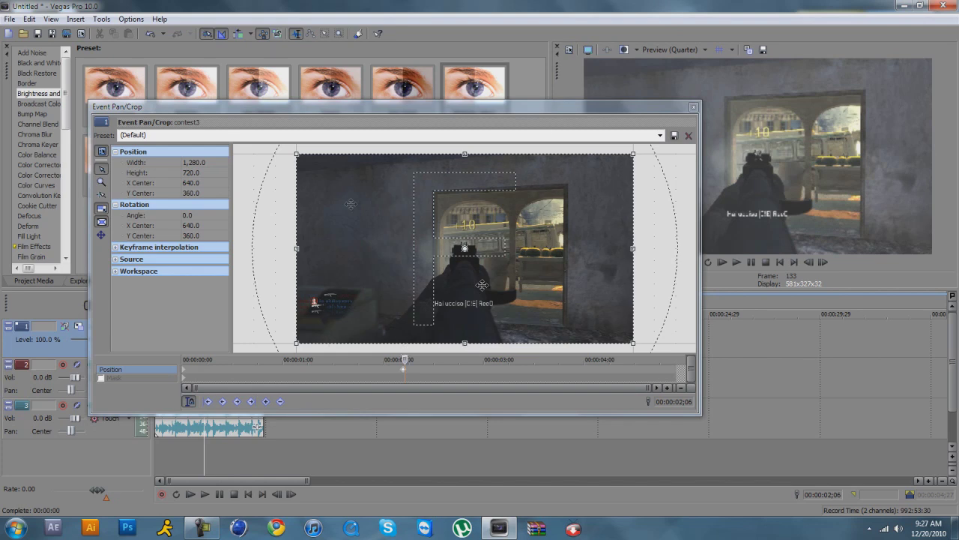
- Shrink the crop box at 2;06 and restore full frame at 2;15
drag(294, 153, 315, 175)
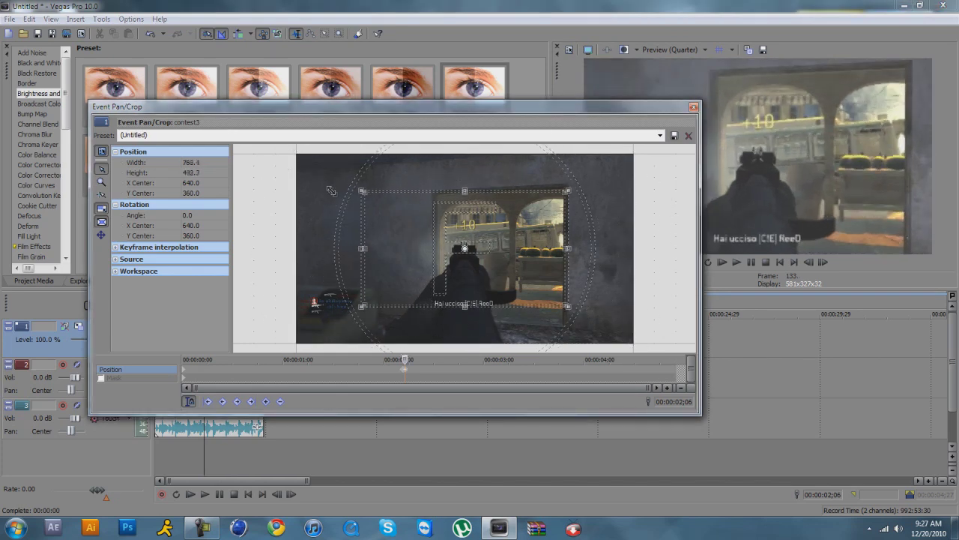
drag(331, 190, 335, 195)
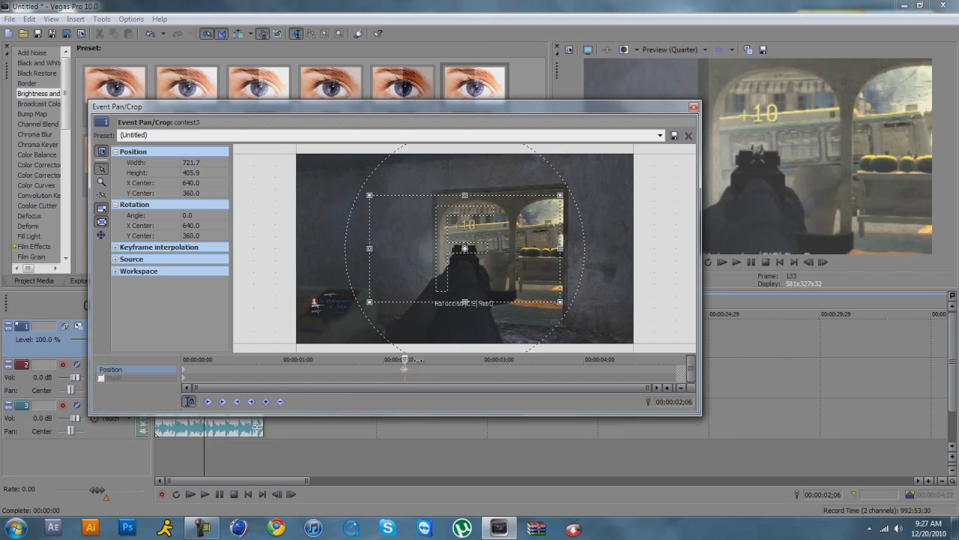
click(432, 361)
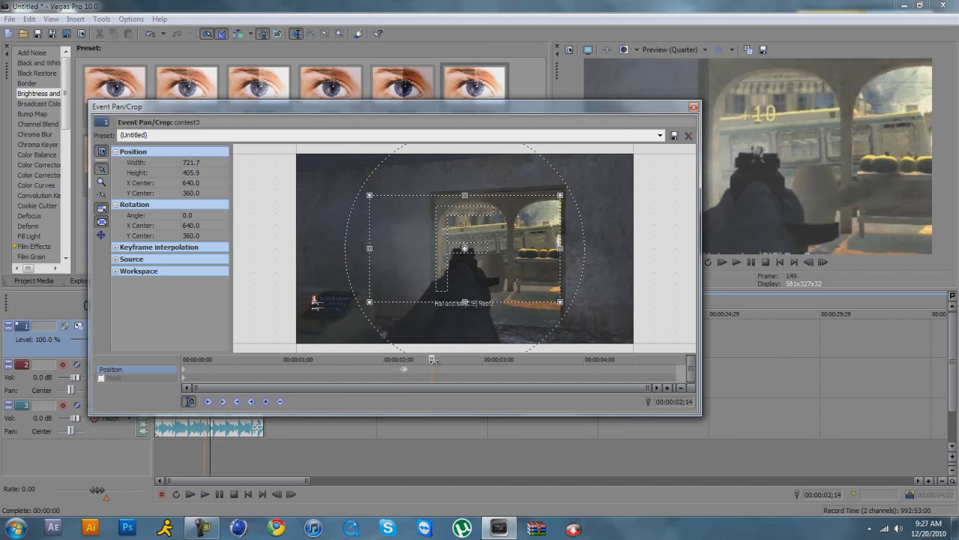
drag(434, 361, 436, 360)
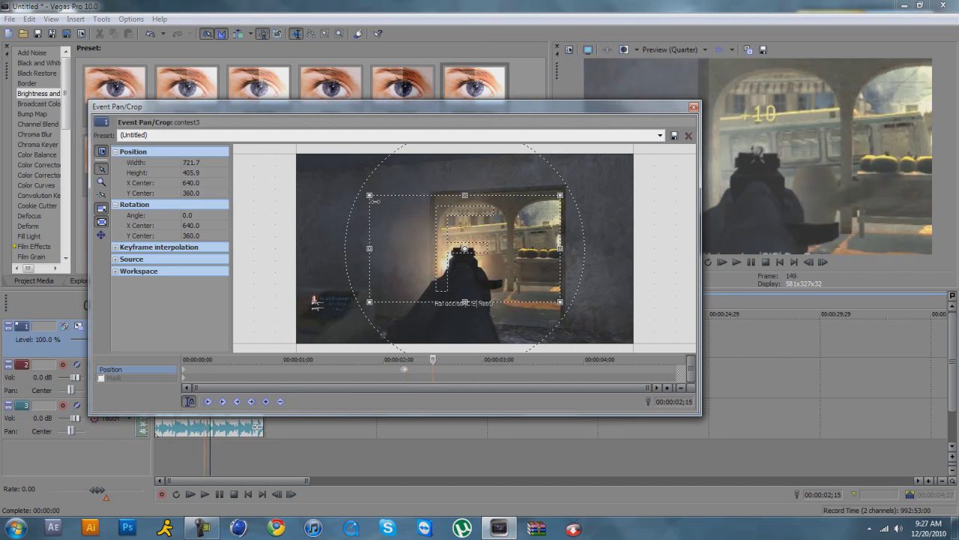
right_click(402, 221)
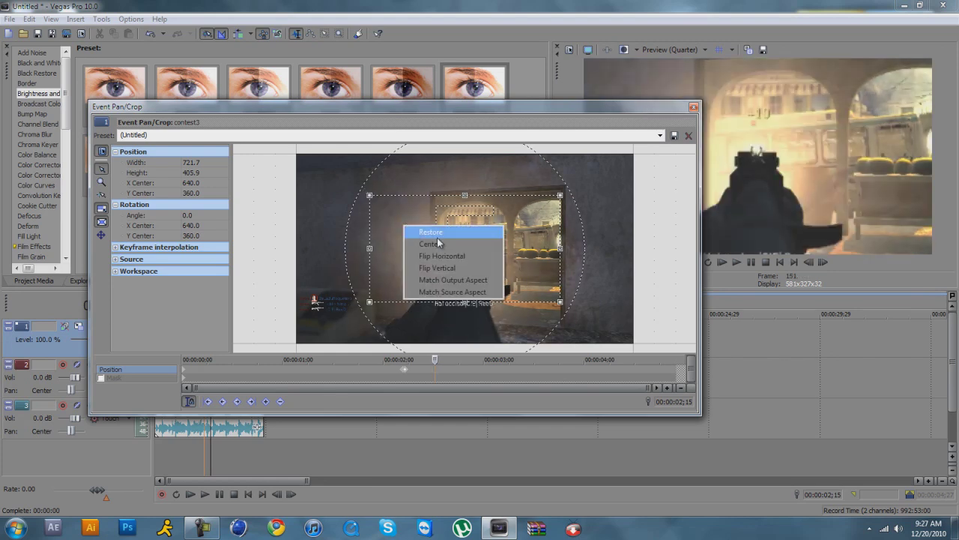
click(437, 238)
- Close Pan/Crop and play the edit from the start of the clip
click(694, 107)
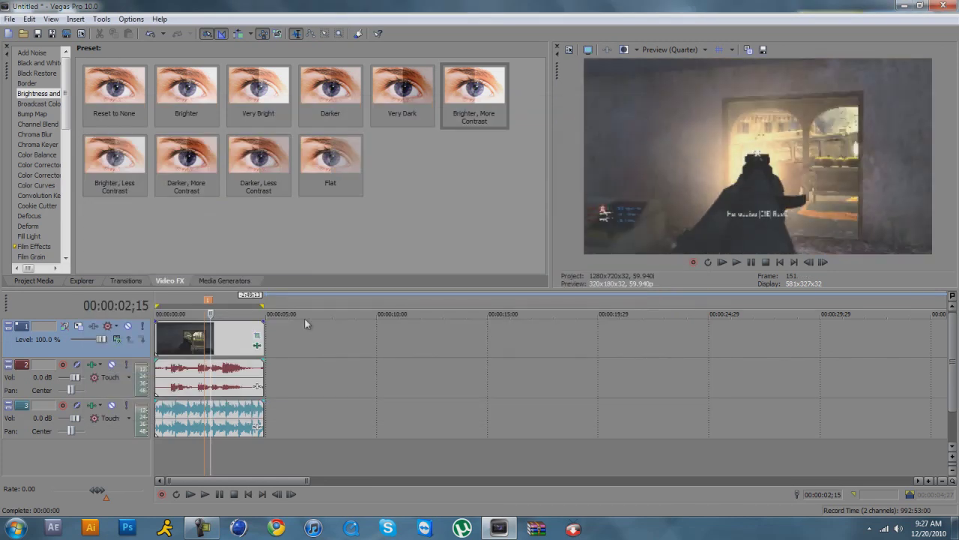
click(158, 335)
key(space)
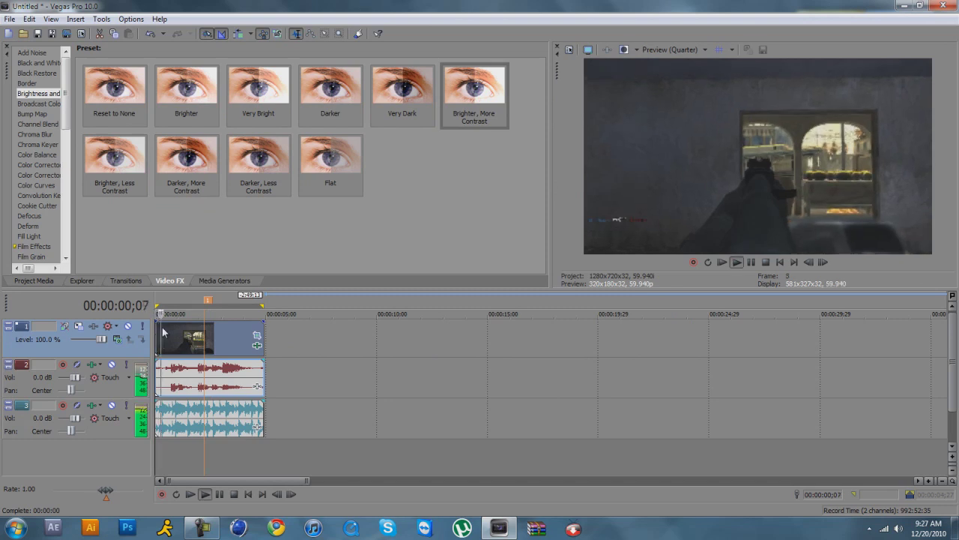
key(space)
- Switch preview quality to Draft Auto, then Preview Auto, and replay the edit
click(673, 48)
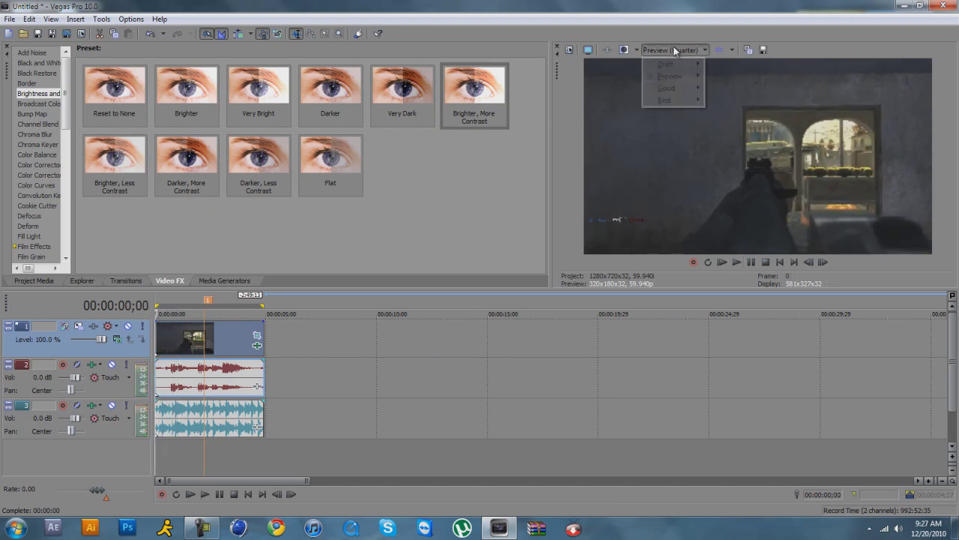
mouse_move(666, 63)
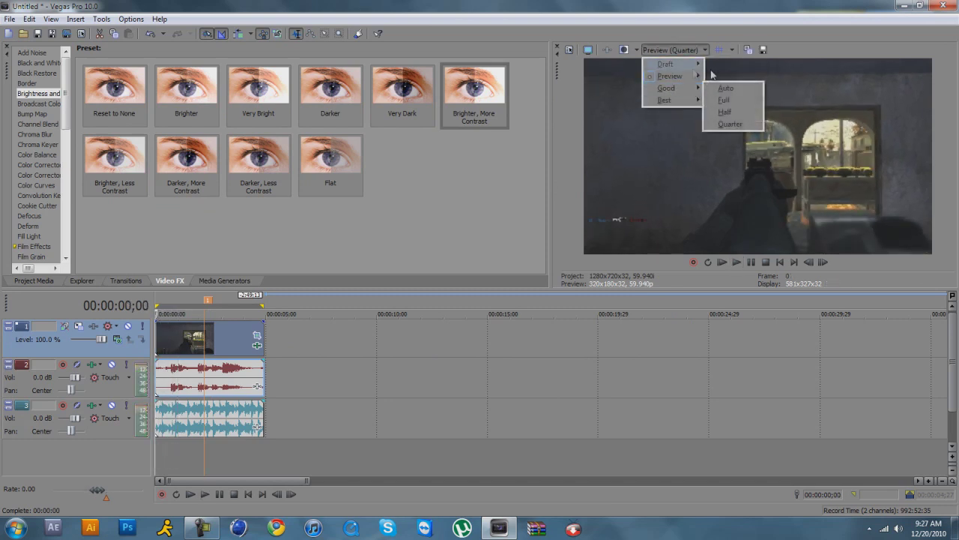
click(725, 65)
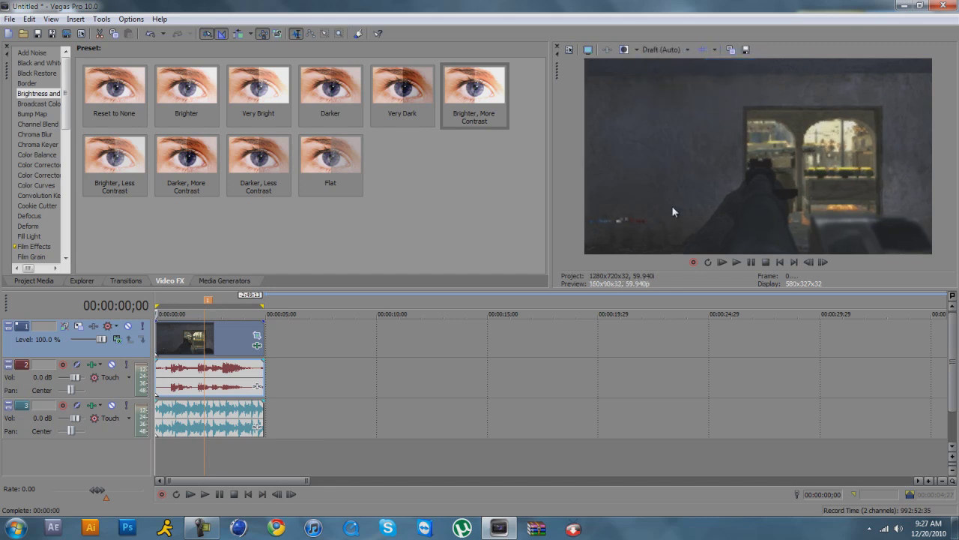
click(679, 50)
mouse_move(670, 76)
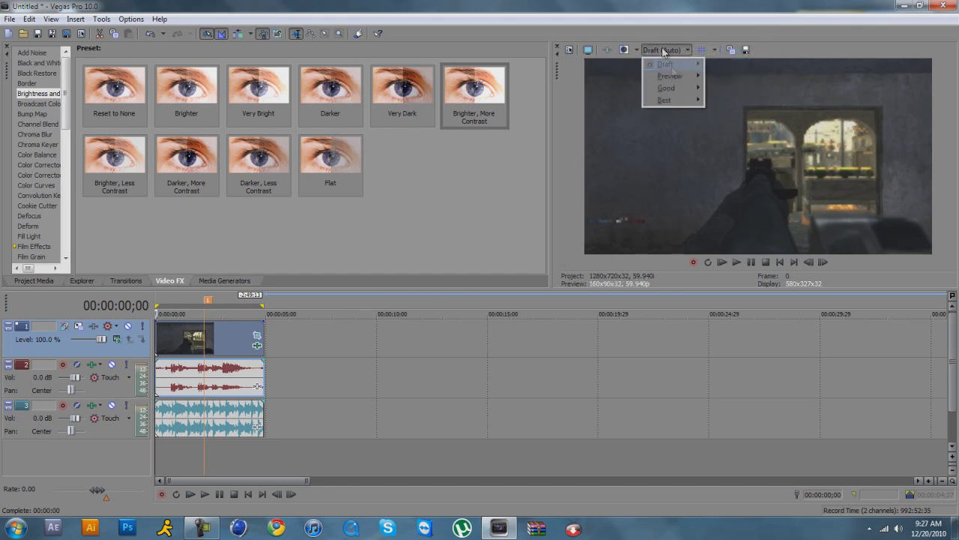
click(724, 76)
key(space)
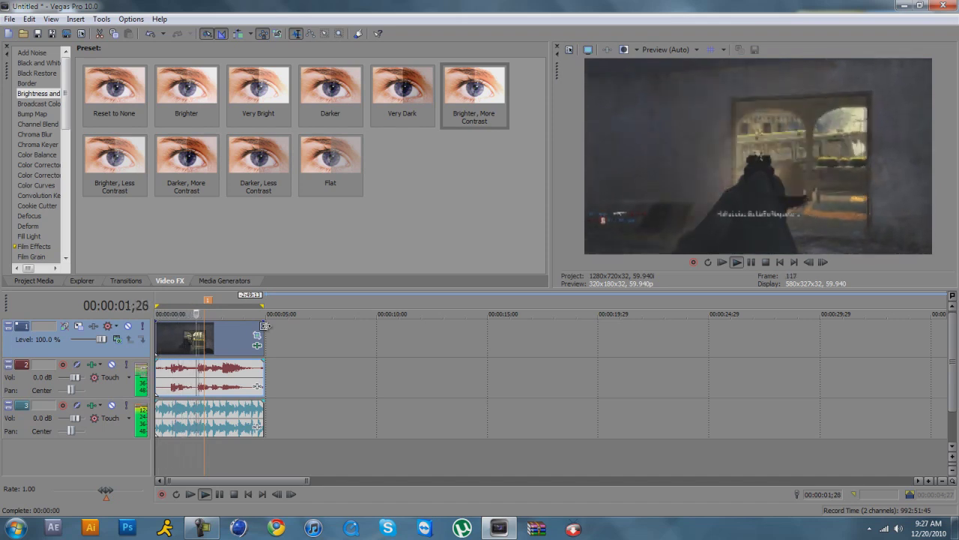
key(space)
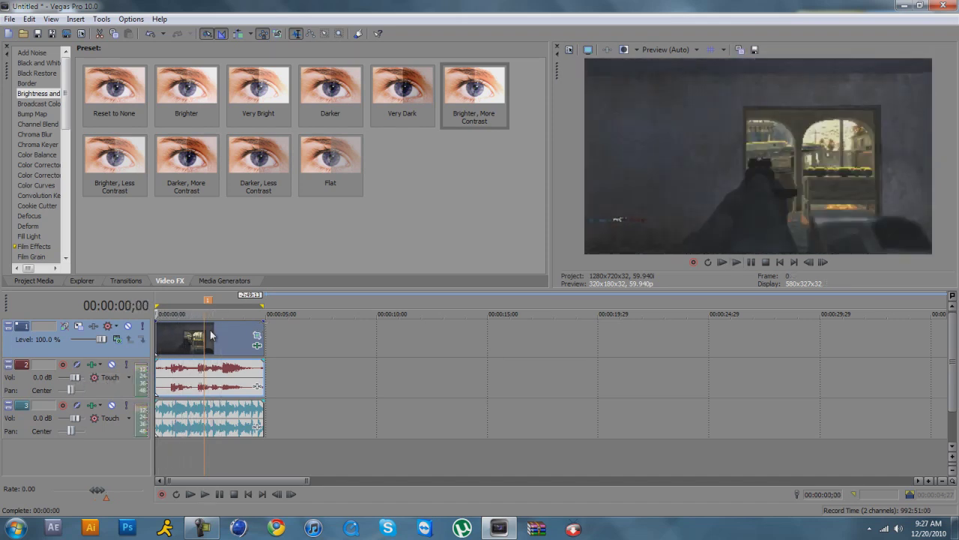